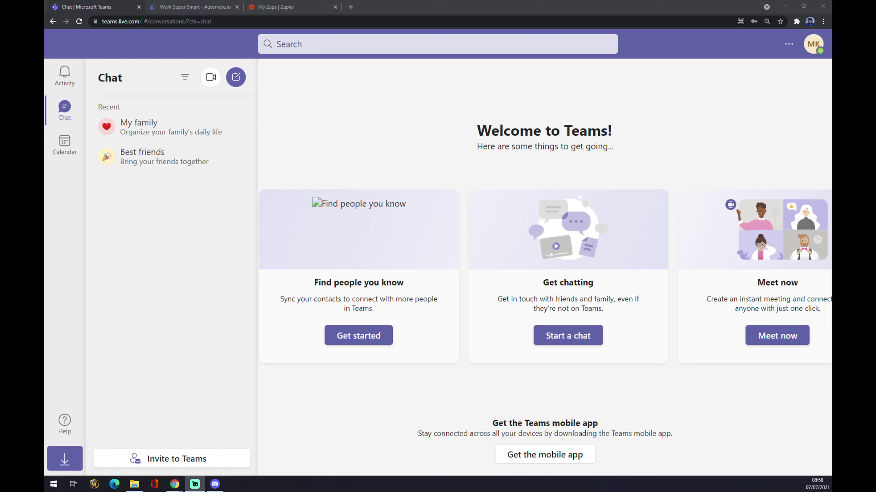
Switch from the Teams chat welcome page to the 'Work Super Smart - Automate.io' tab in Chrome.
click(129, 6)
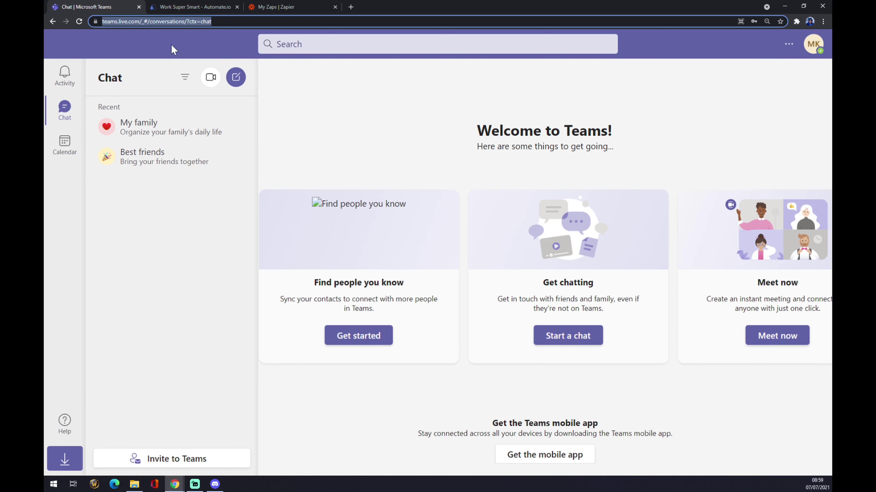
click(184, 4)
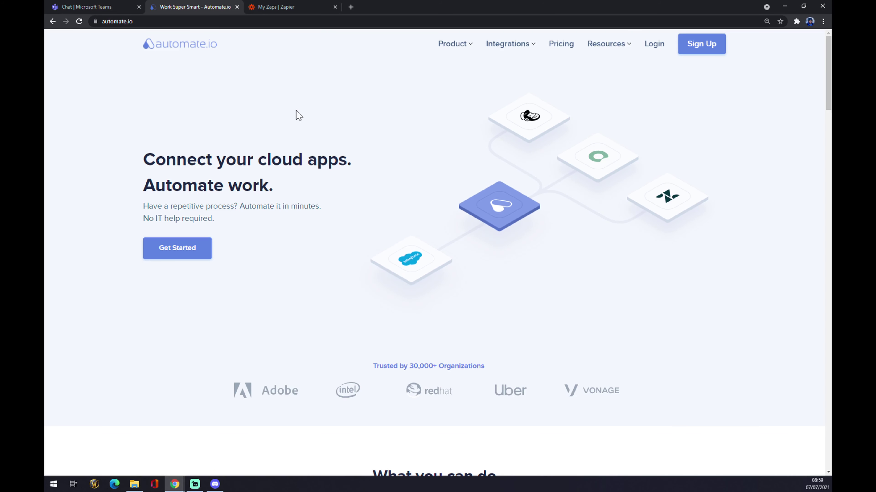
Search all integrations for 'team', then 'outl', to open the Microsoft Outlook and Microsoft Teams page.
mouse_move(497, 55)
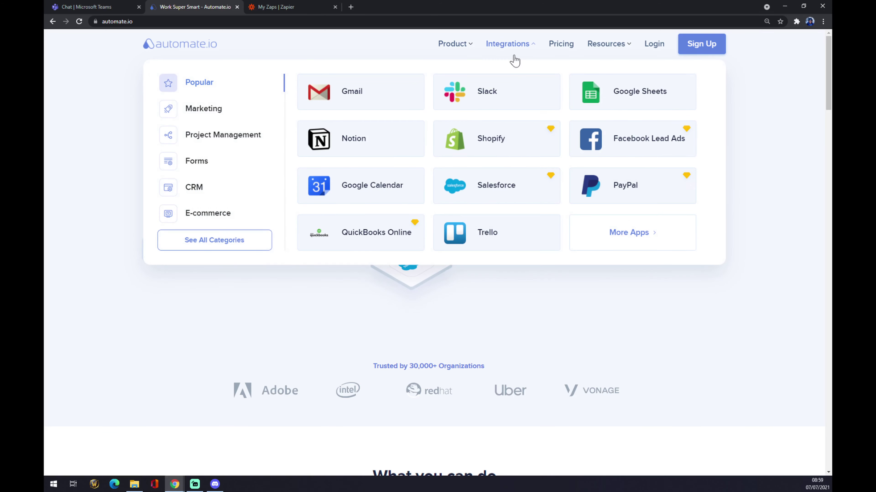
click(212, 249)
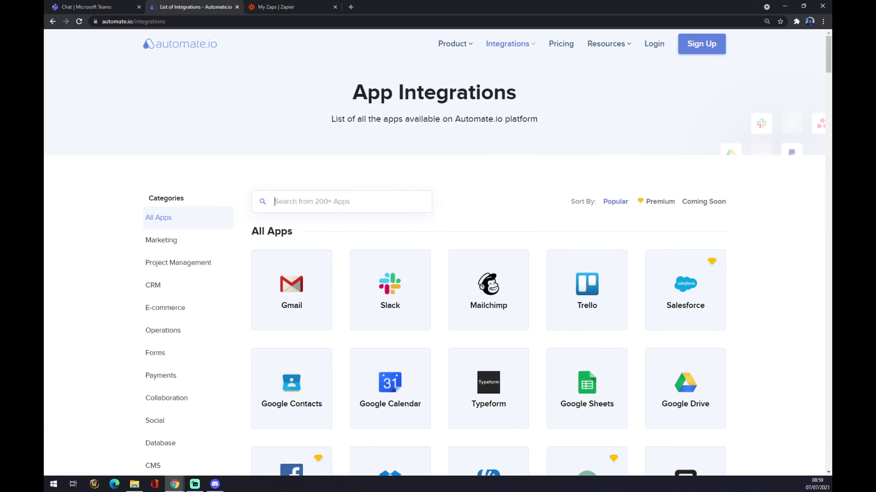
click(286, 201)
text(team)
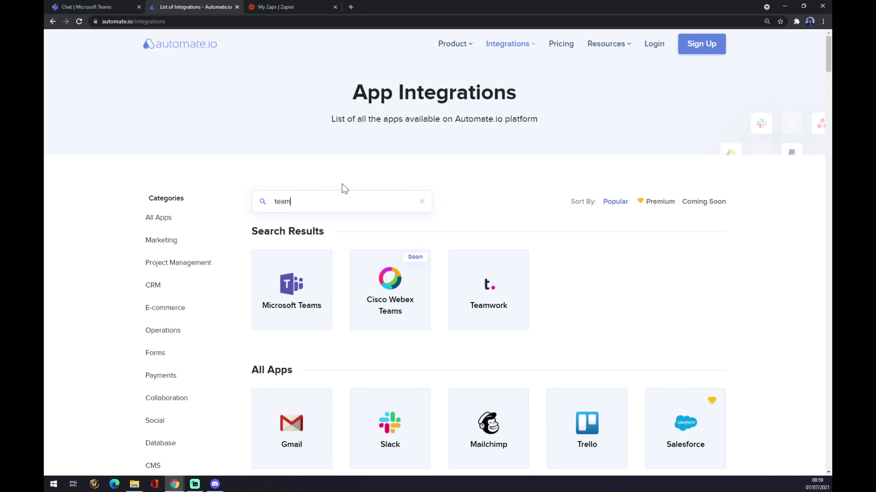
click(293, 292)
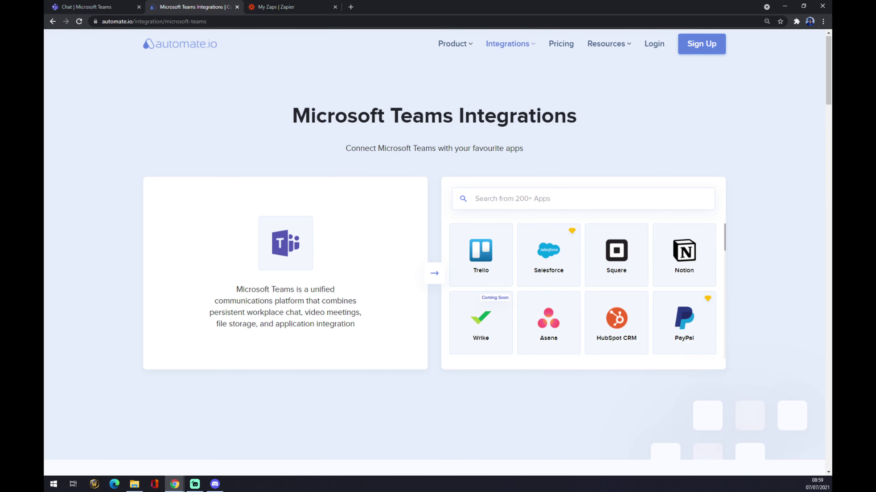
text(outl)
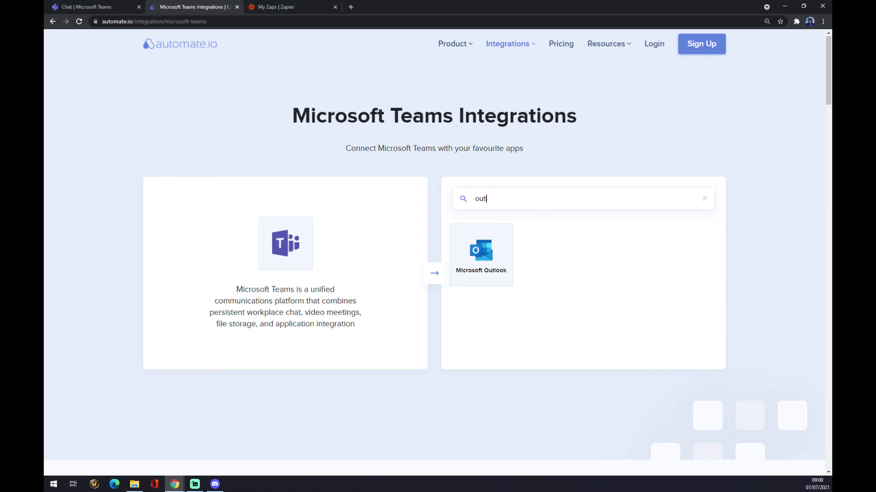
click(482, 255)
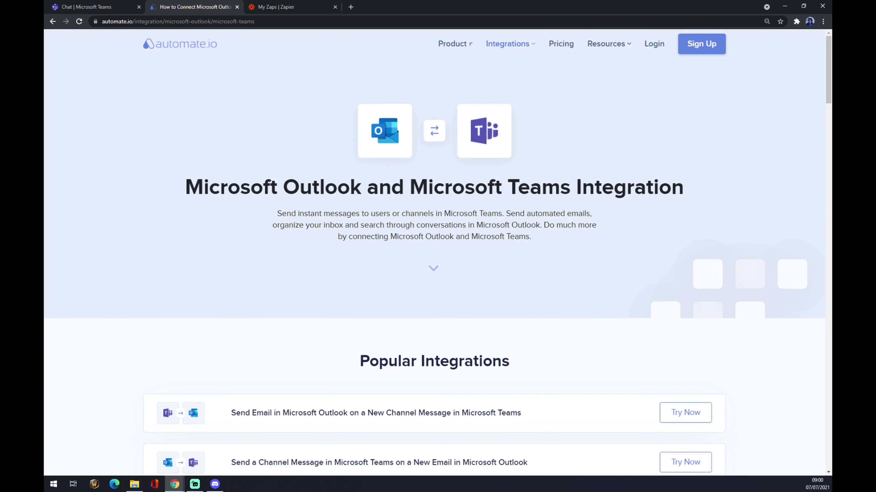
Scroll down the integration page to the Create your own Integration section.
scroll(449, 225, down, 7)
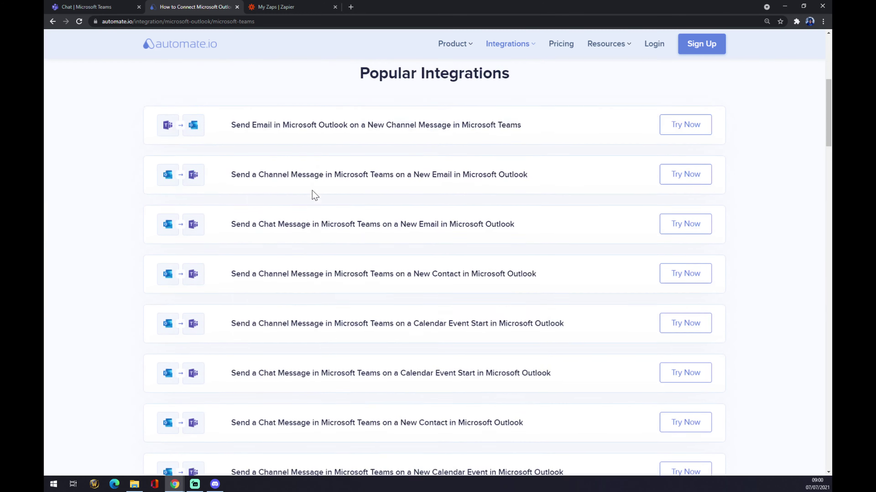
scroll(315, 195, up, 8)
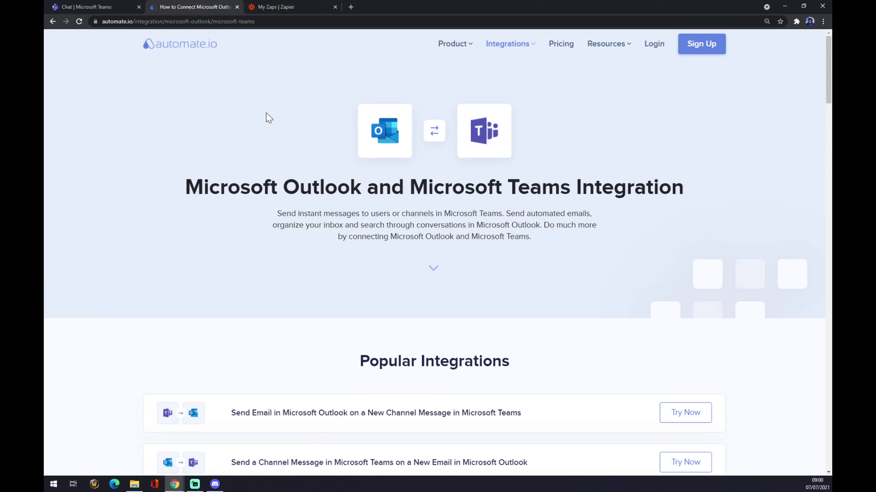
scroll(269, 119, down, 5)
drag(330, 181, 513, 183)
scroll(512, 173, down, 5)
scroll(508, 172, up, 1)
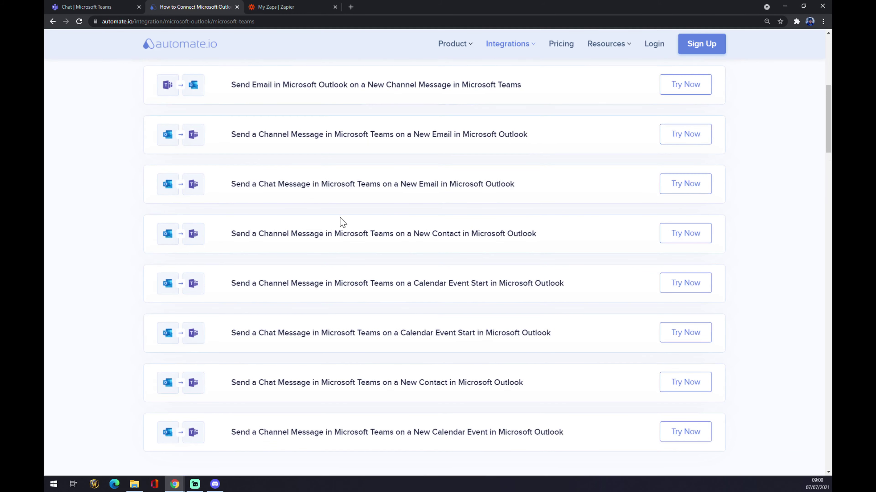
scroll(340, 217, up, 1)
scroll(338, 215, down, 1)
scroll(341, 220, down, 5)
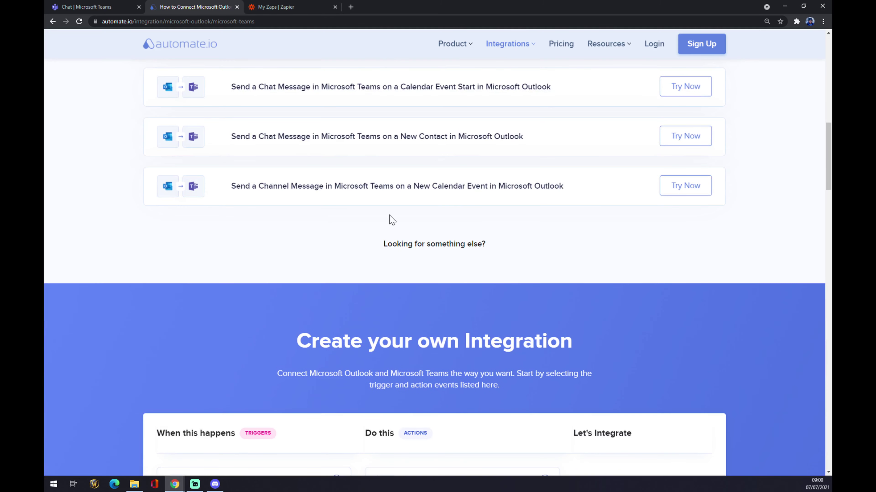
scroll(372, 219, down, 1)
scroll(371, 220, down, 1)
scroll(358, 195, up, 10)
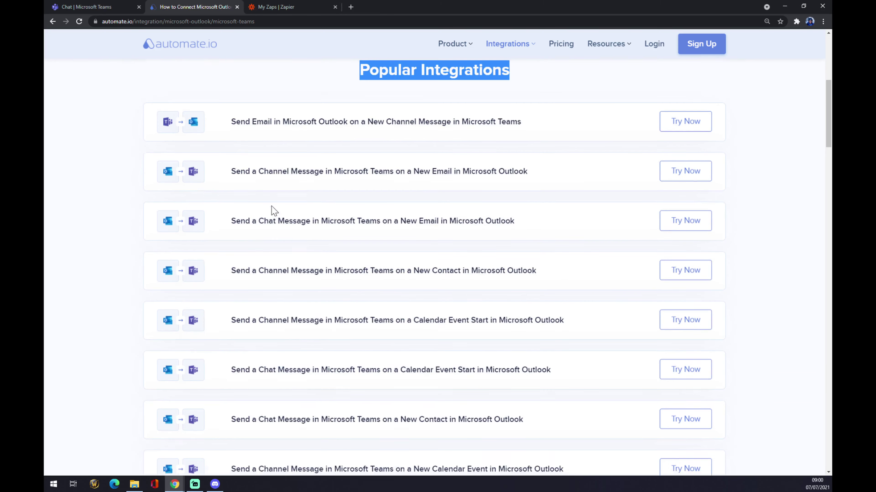
scroll(369, 204, down, 10)
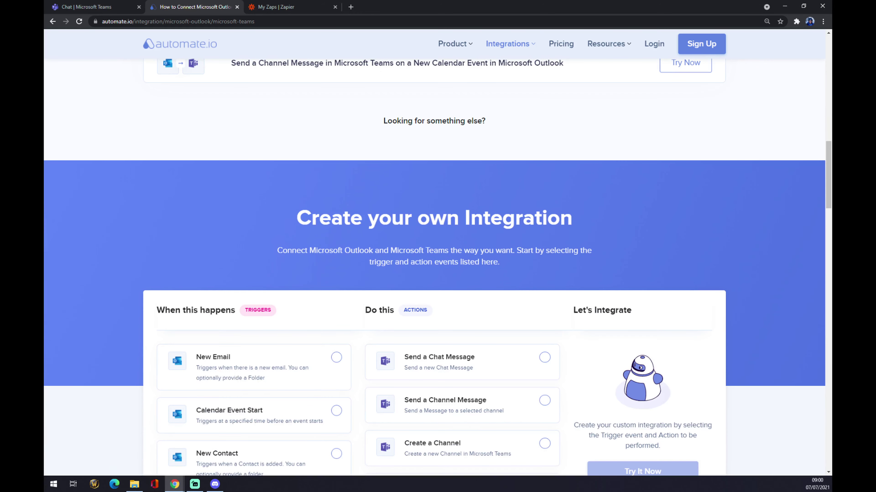
Select New Channel Message as the Microsoft Teams trigger in the integration builder.
drag(286, 223, 492, 223)
click(491, 223)
scroll(331, 207, down, 5)
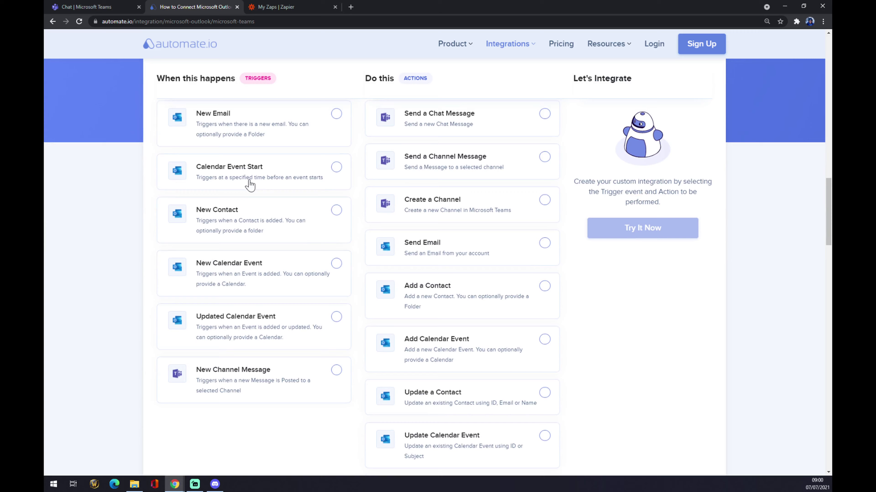
drag(243, 106, 280, 107)
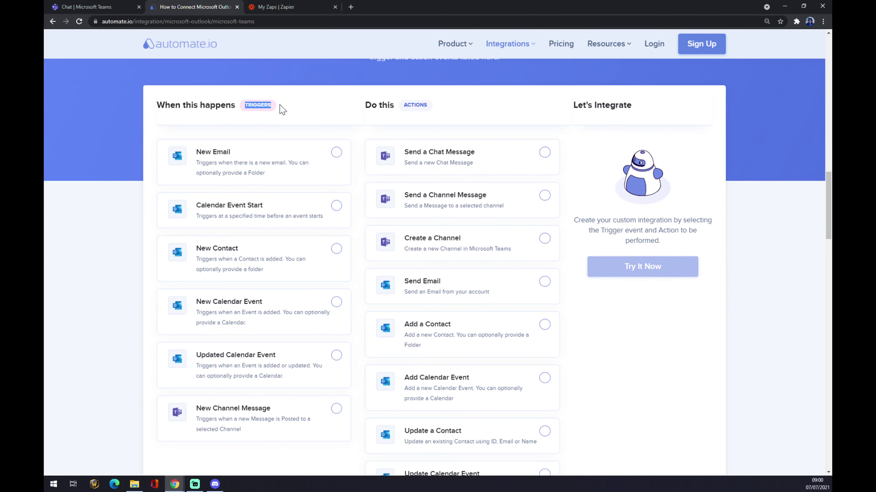
click(335, 410)
Select Send Email as the Outlook action, then go to the Zapier My Zaps tab.
scroll(268, 393, down, 1)
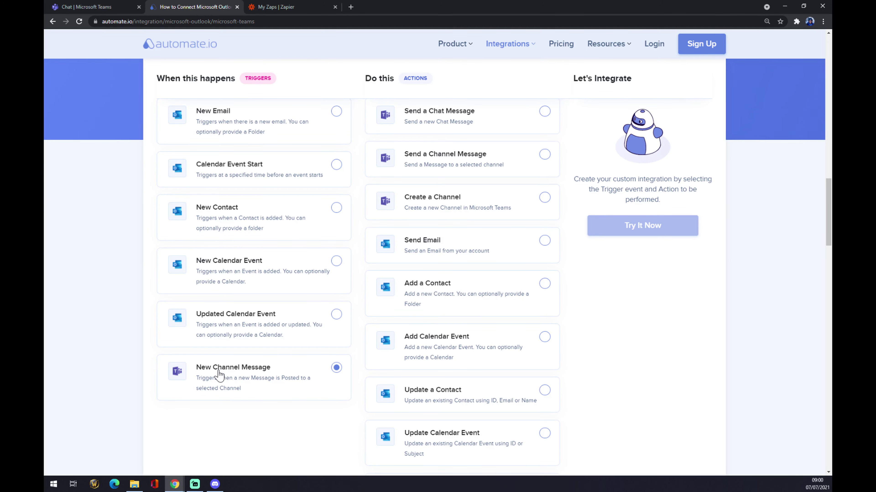
scroll(434, 247, up, 4)
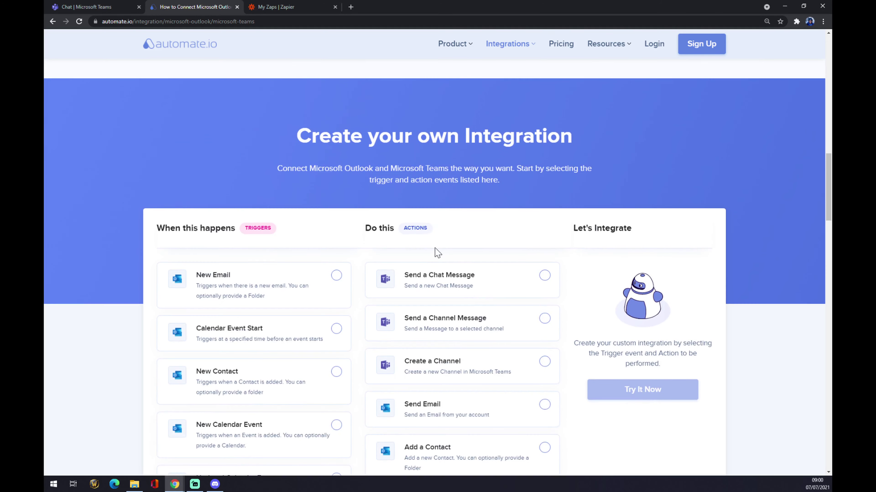
scroll(475, 248, down, 5)
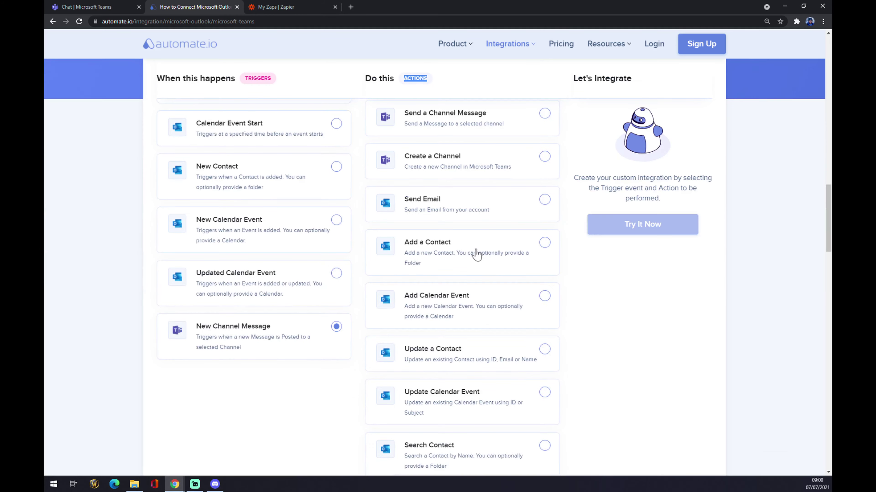
scroll(424, 228, down, 4)
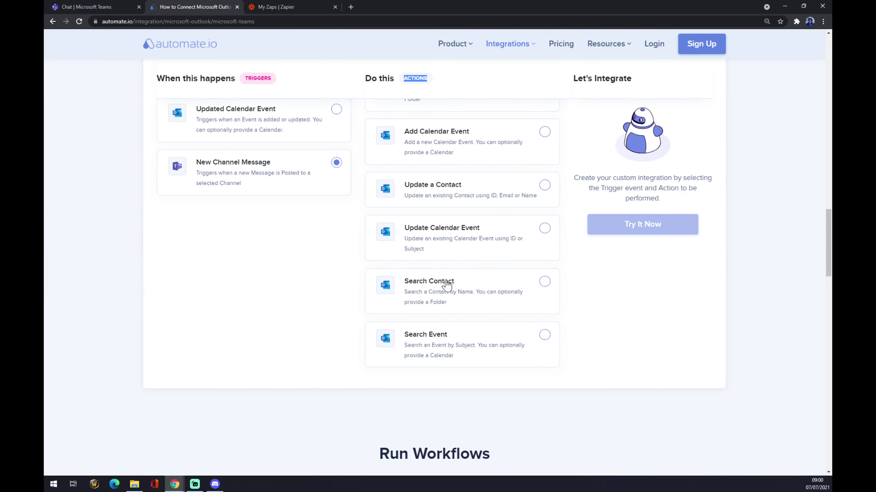
scroll(448, 286, up, 4)
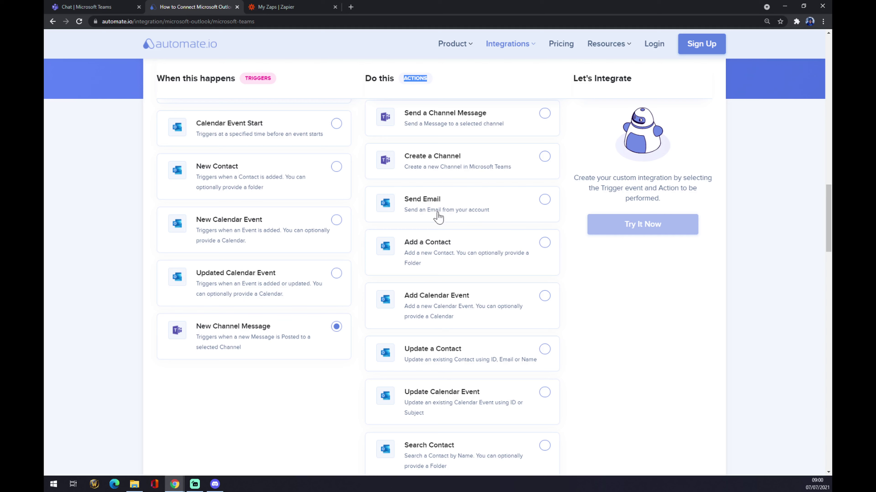
click(545, 207)
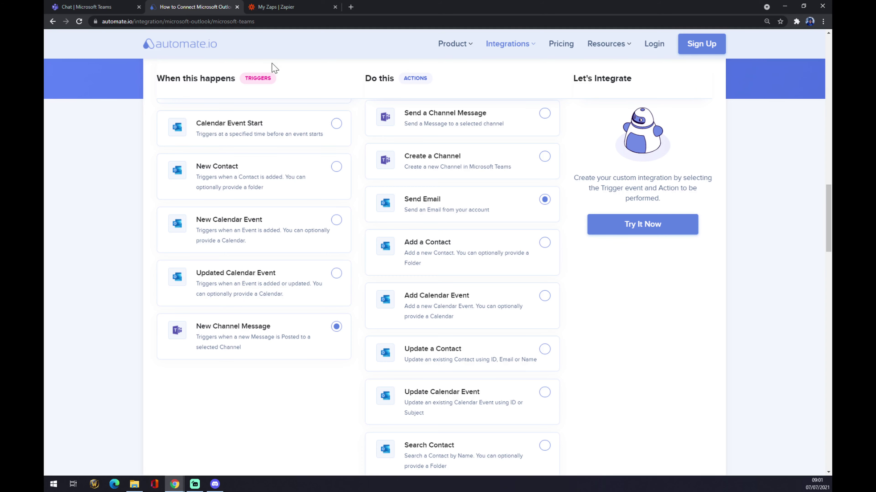
click(266, 6)
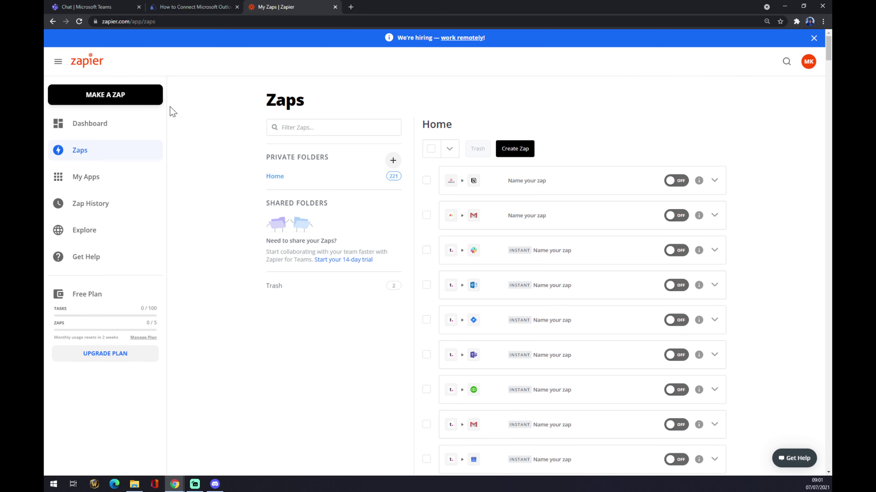
Start a new zap in Zapier, leaving its default name unchanged.
click(108, 97)
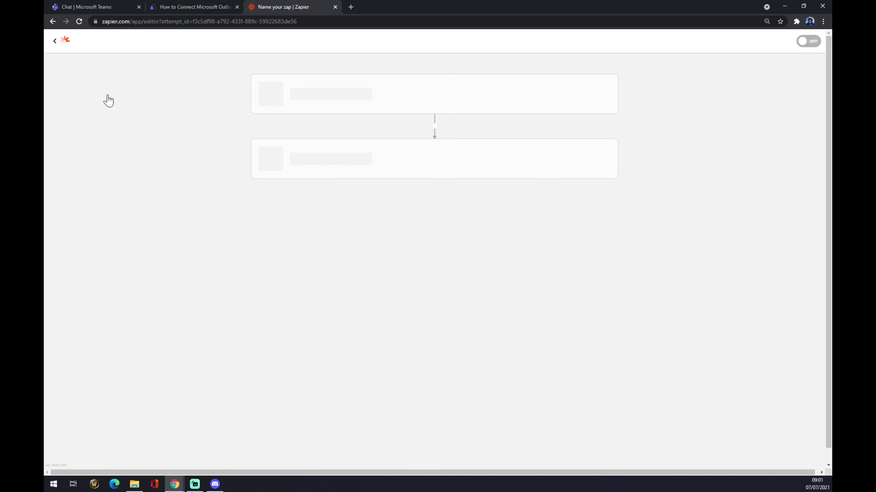
click(119, 59)
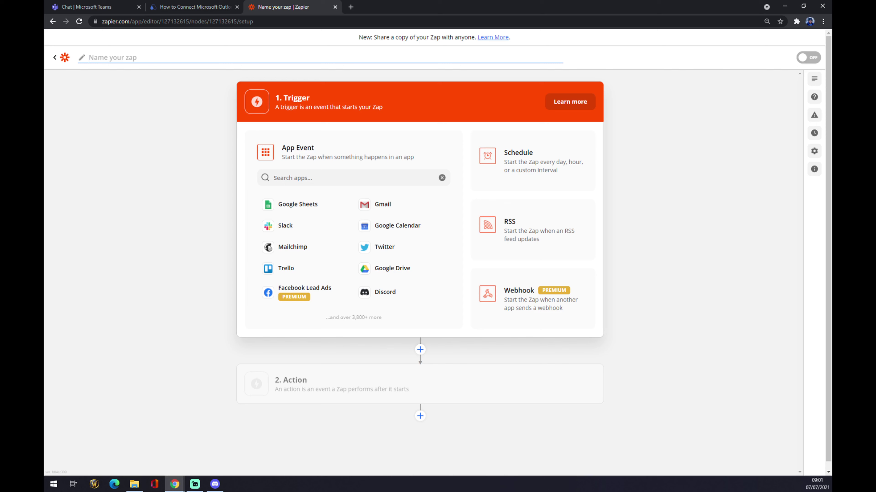
click(207, 124)
drag(276, 107, 286, 91)
click(294, 100)
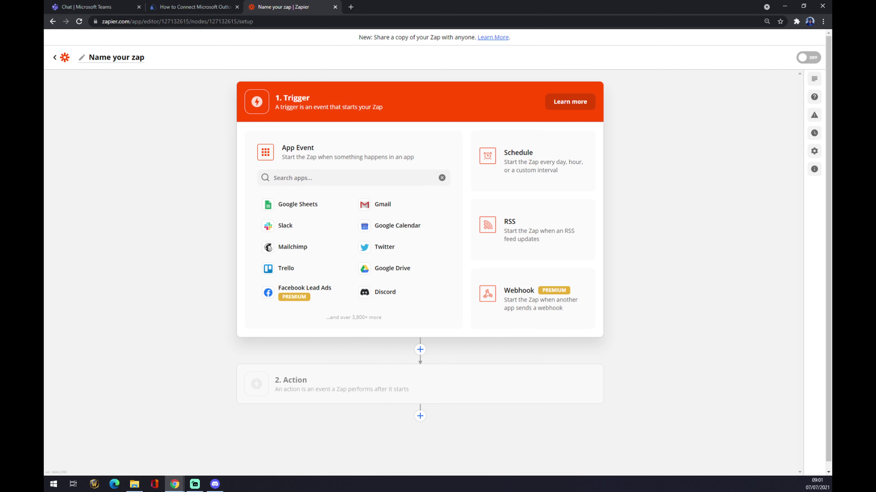
click(196, 8)
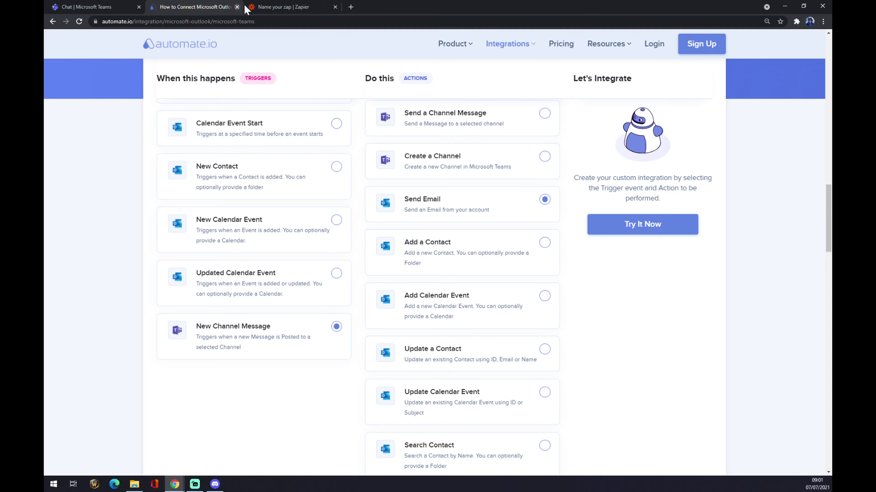
click(262, 5)
Set the zap trigger to Microsoft Teams with the New Chat event and continue.
click(326, 176)
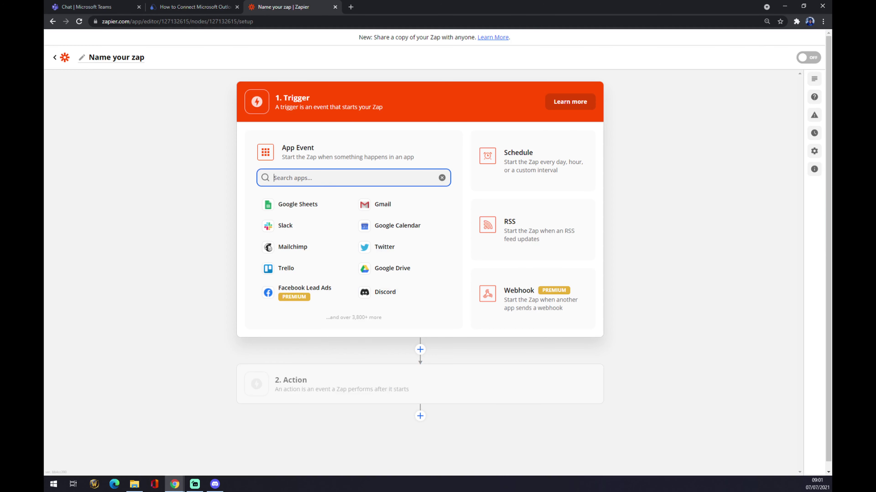
text(teams)
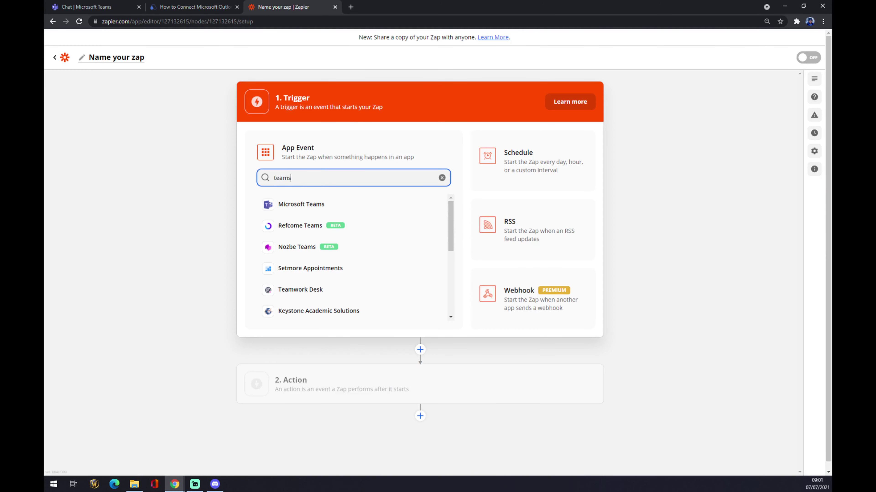
click(328, 202)
click(329, 207)
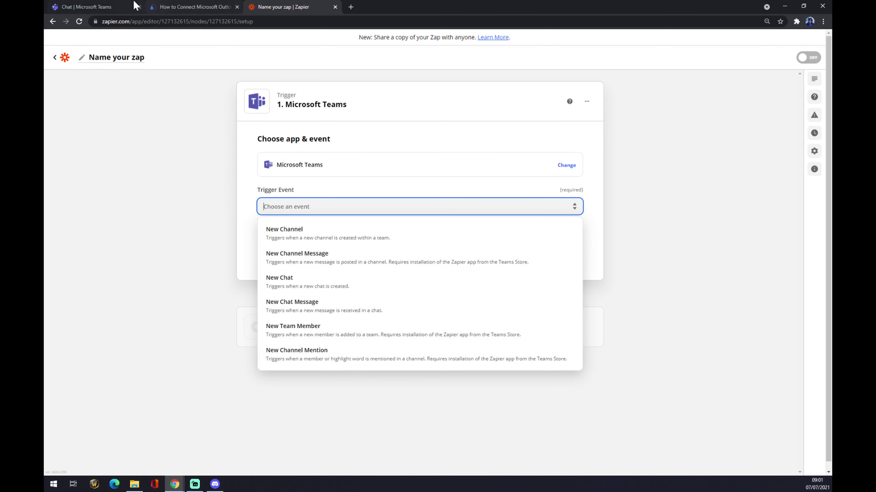
scroll(293, 266, down, 1)
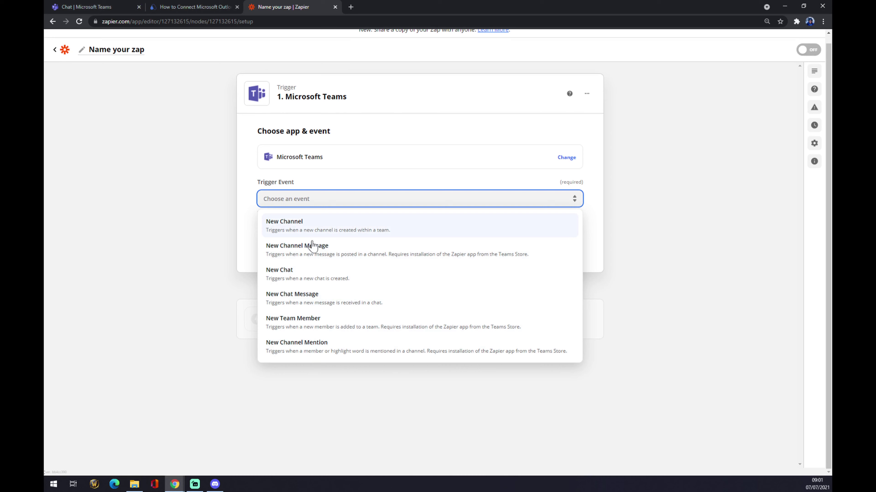
click(305, 278)
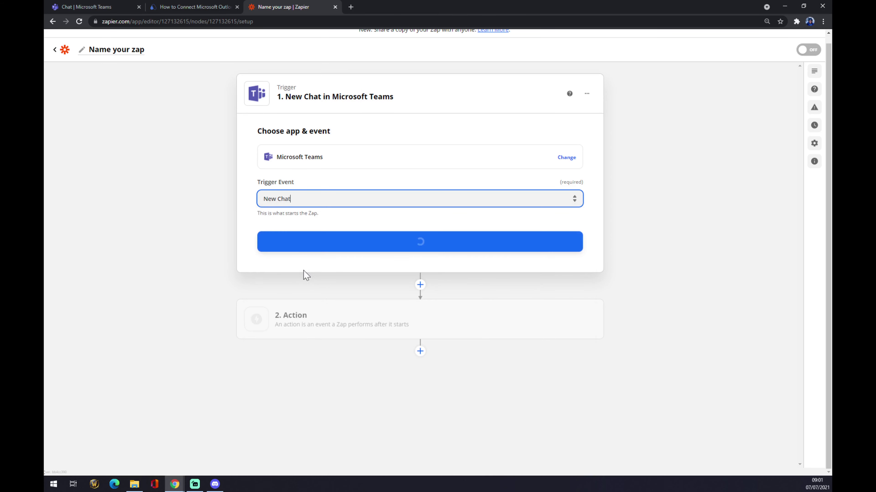
click(383, 249)
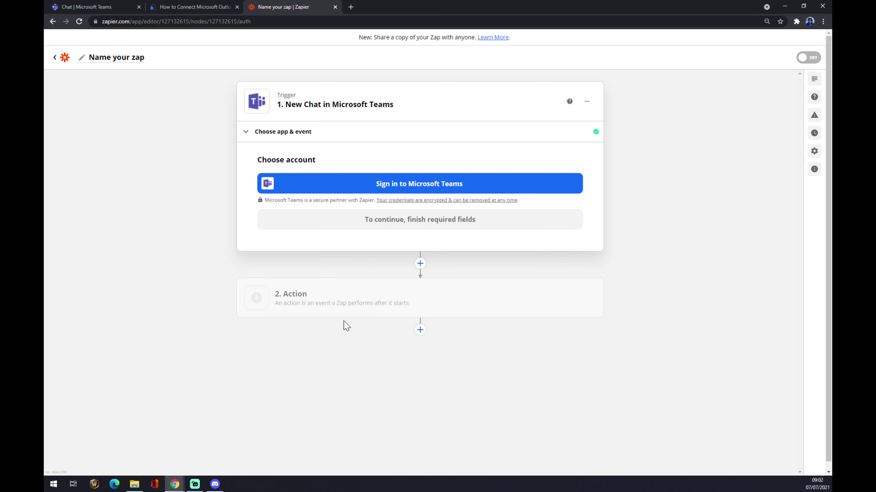
Make the action Microsoft Outlook with the Update Contact event and continue to sign-in.
click(325, 296)
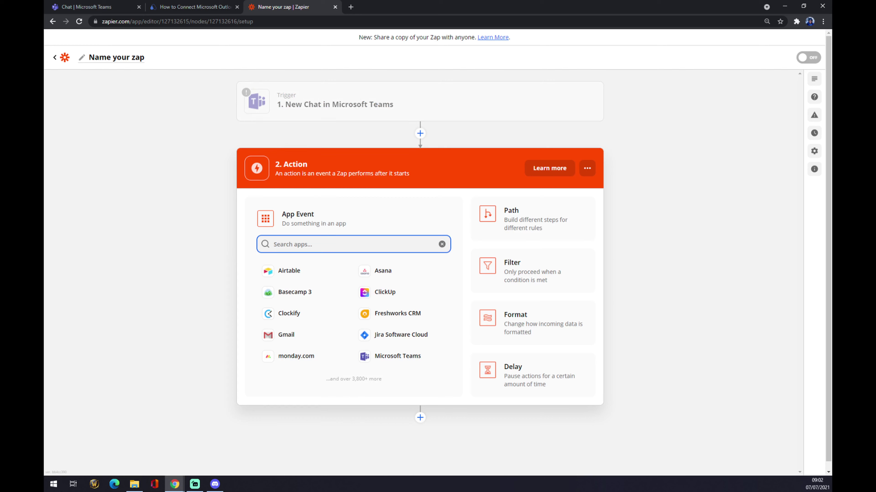
text(outlook)
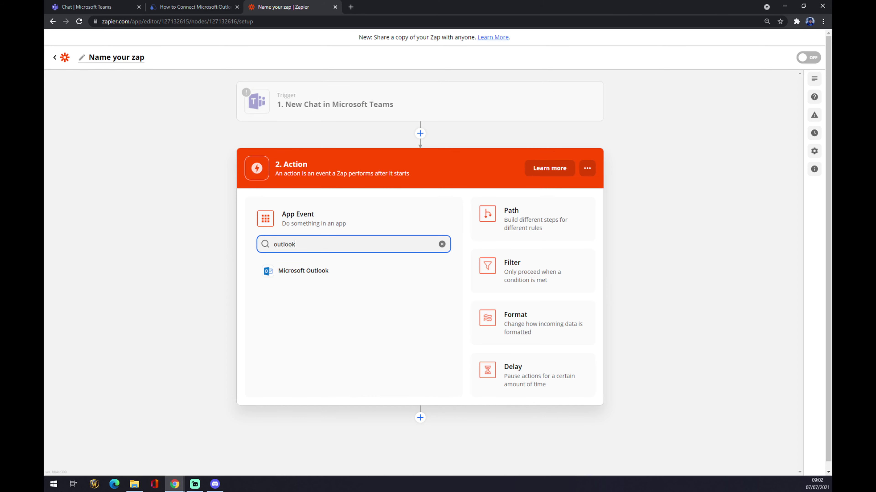
click(328, 272)
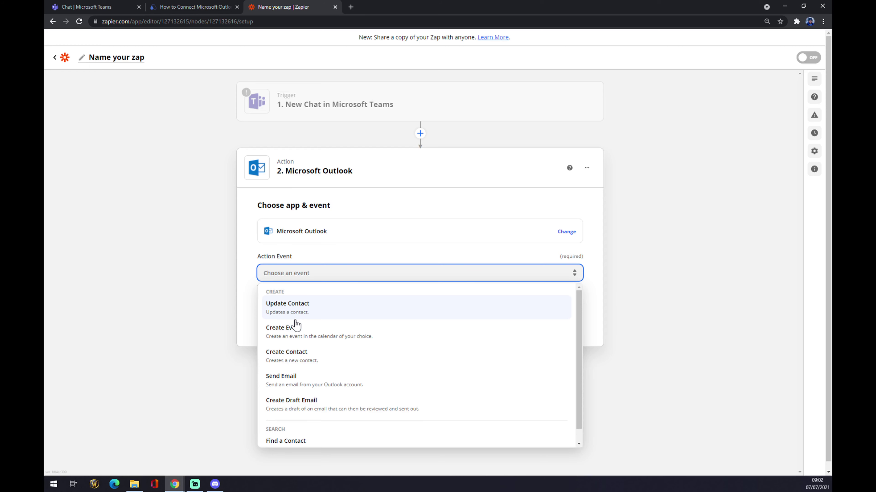
click(293, 315)
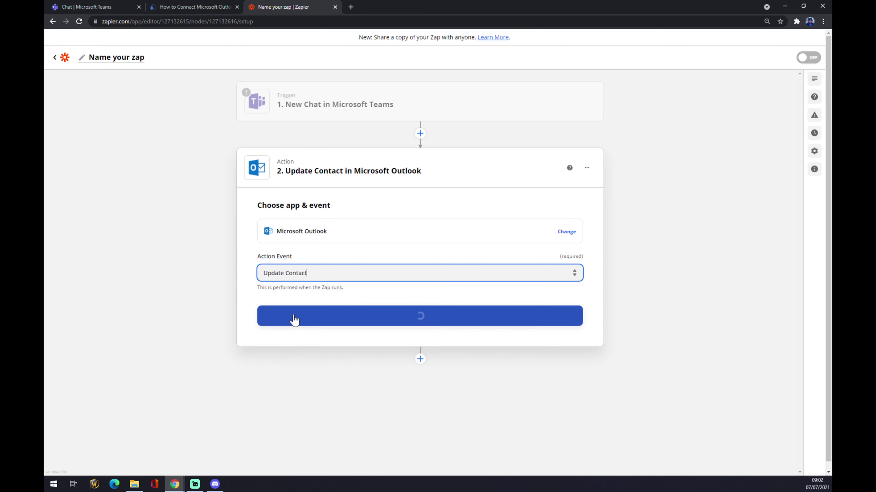
click(333, 324)
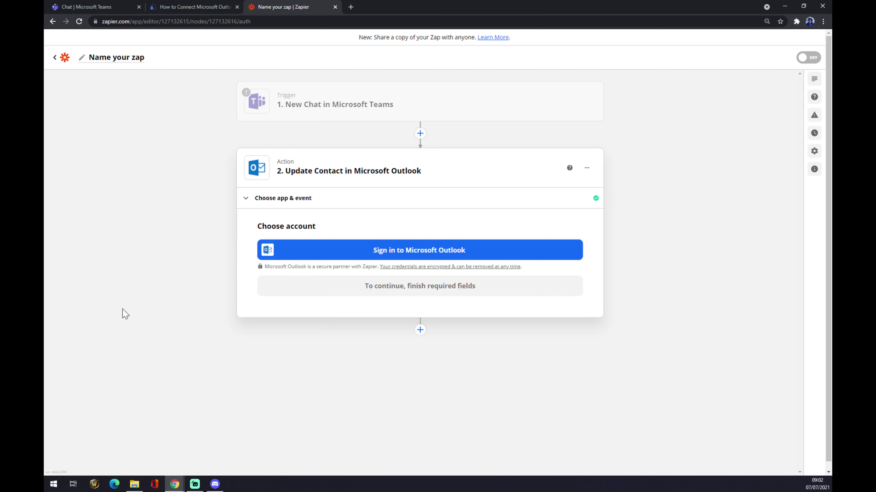